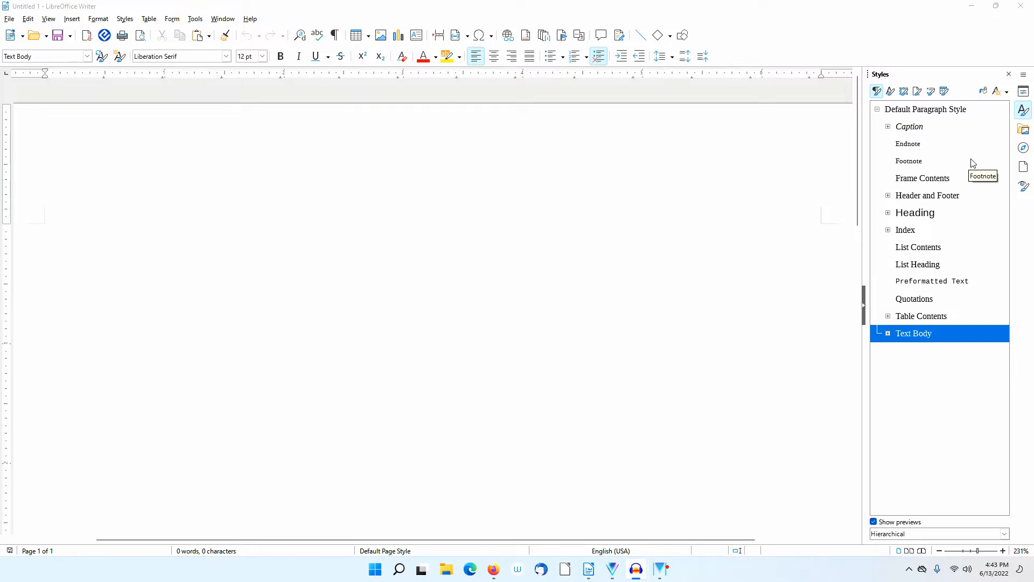
- Open the settings of the Frame style among the frame styles, look them over and close them without changes
click(905, 93)
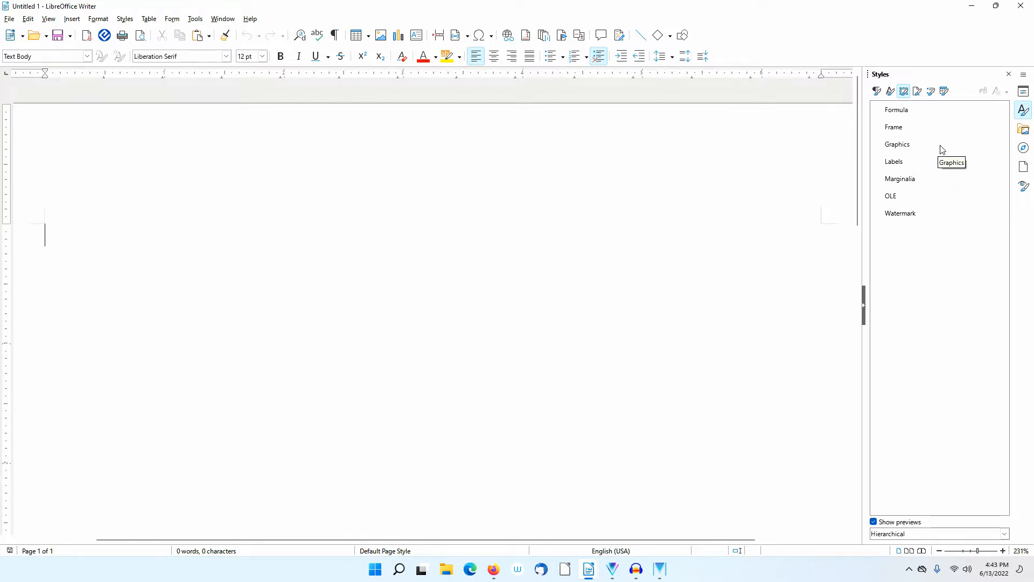
click(899, 131)
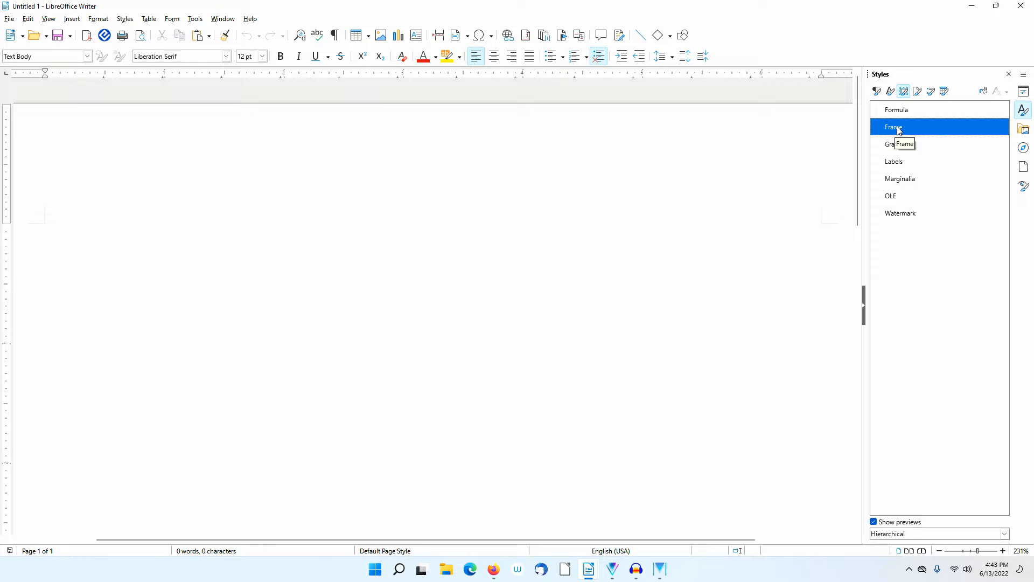
right_click(899, 131)
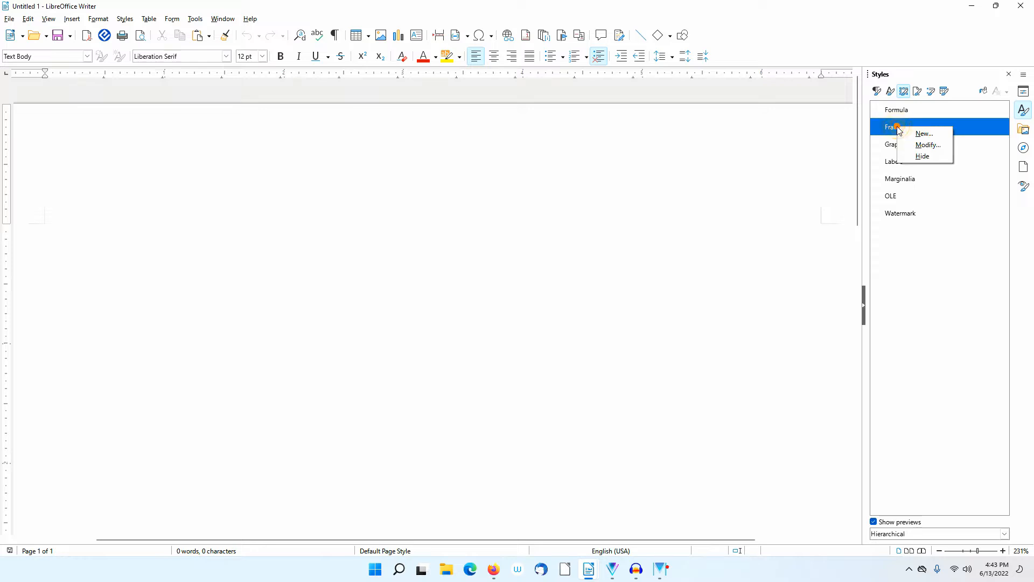
click(933, 146)
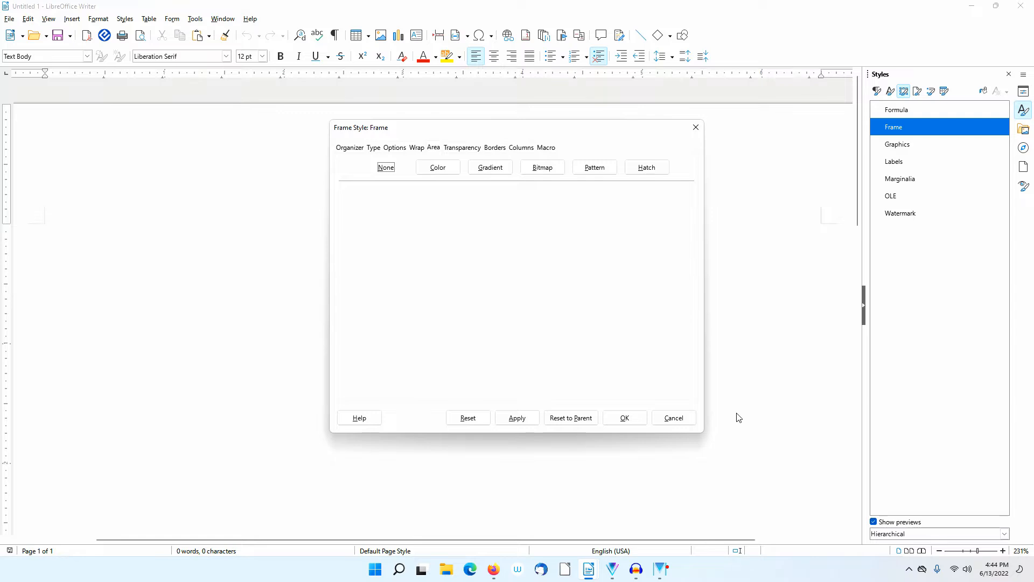
click(674, 418)
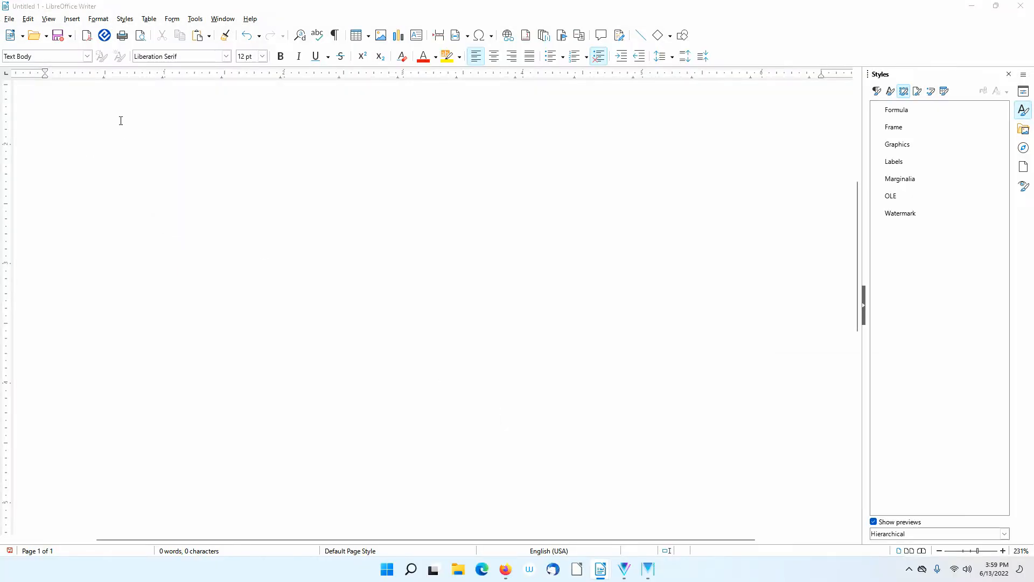
- Draw a large frame interactively across most of the visible blank page
click(78, 18)
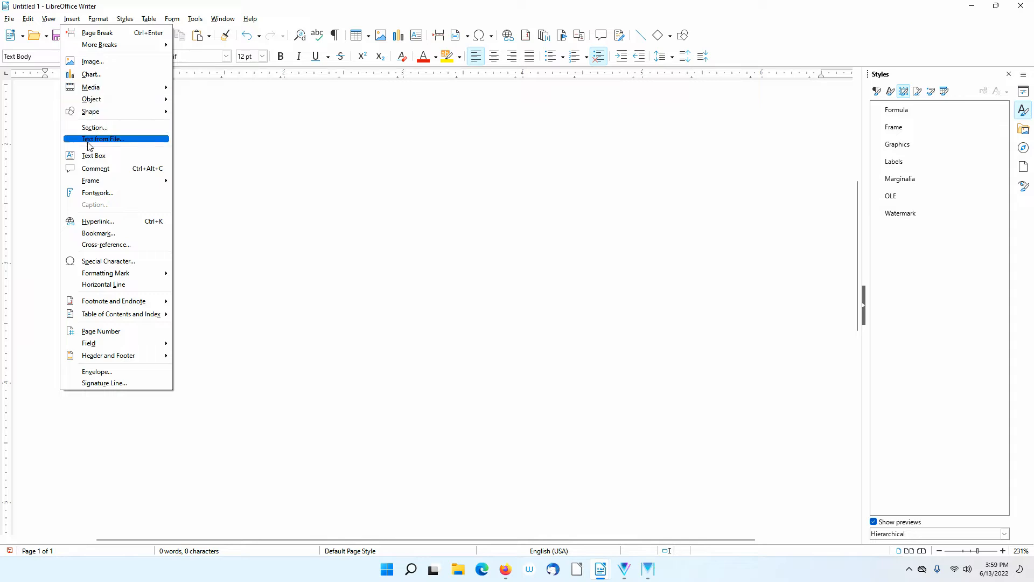
mouse_move(90, 181)
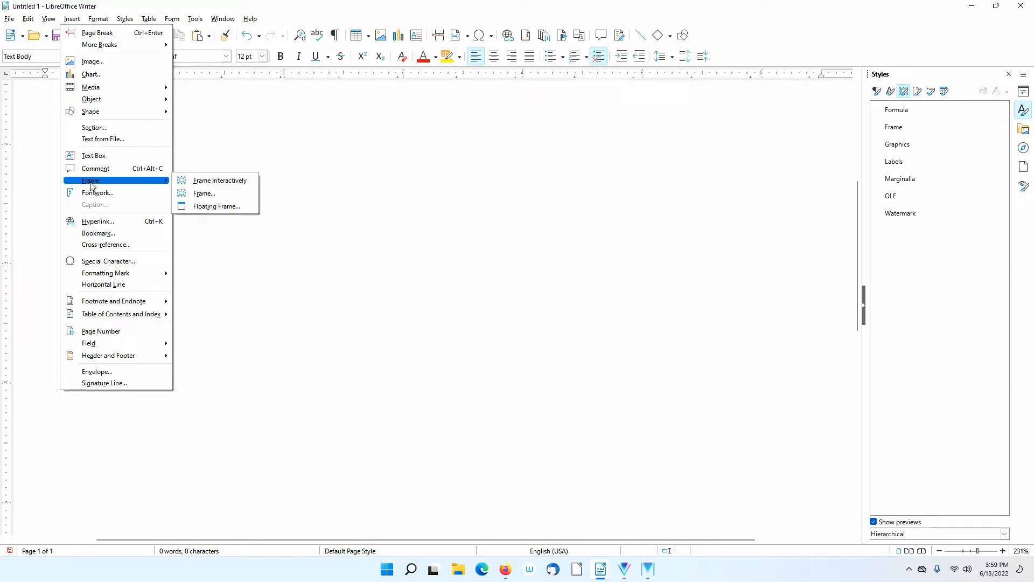
click(213, 181)
drag(240, 196, 771, 488)
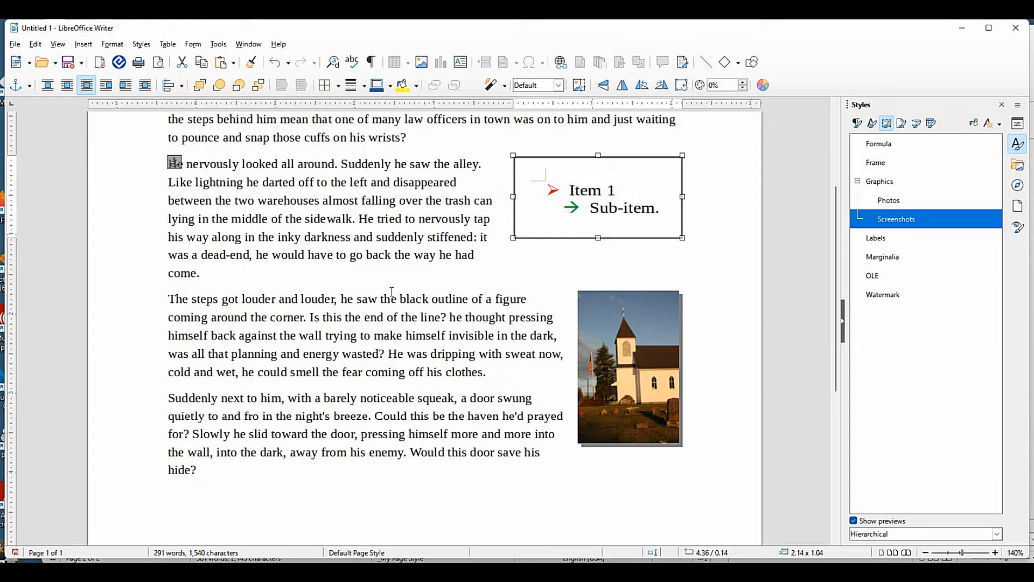
- Select the church photo, and check which paragraph style the calligraphy text in the red-bordered frame uses
click(678, 377)
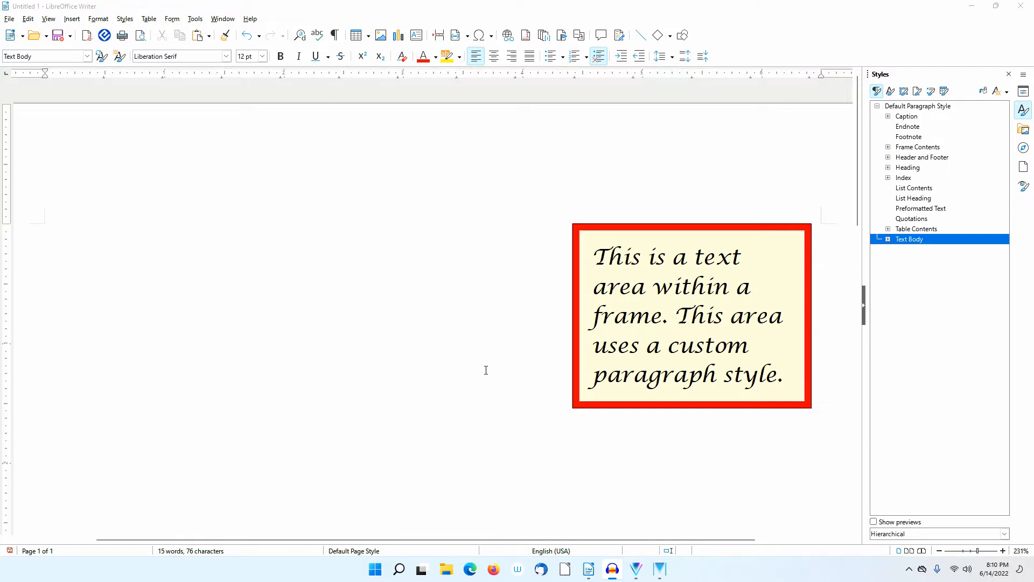
click(599, 251)
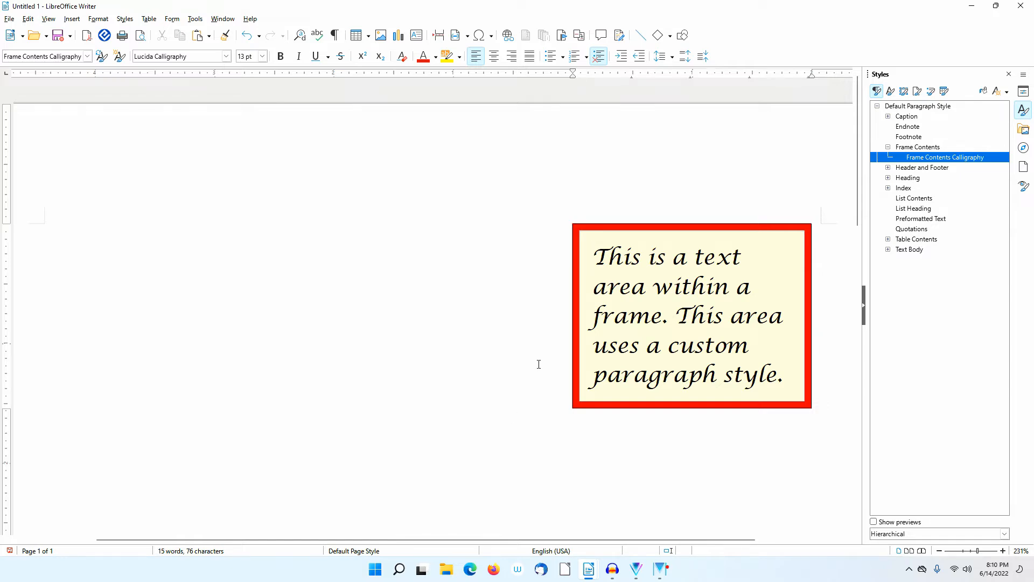
click(551, 301)
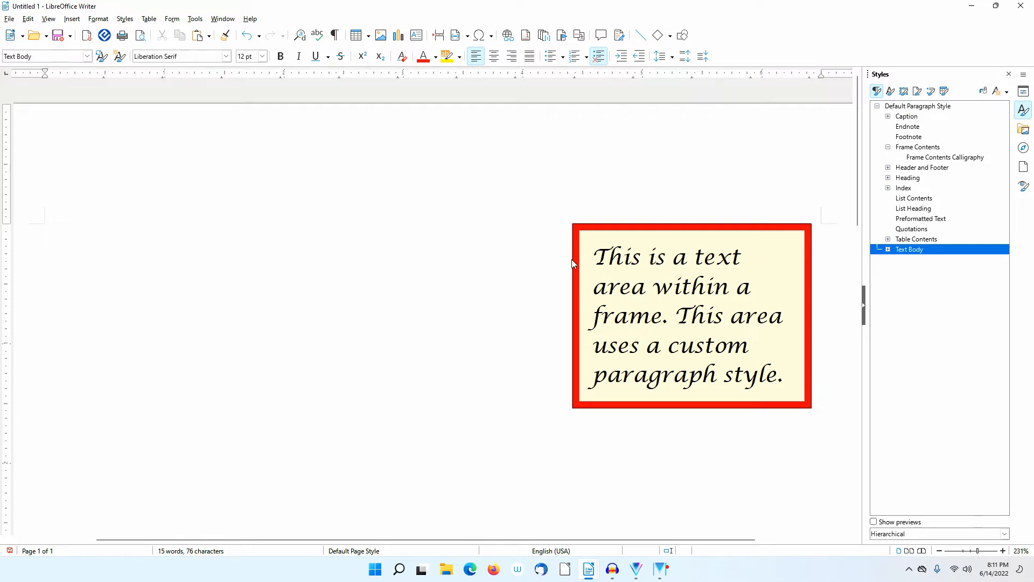
- Select the red-bordered frame and view the area fill settings of its Frame style without changing them
click(573, 264)
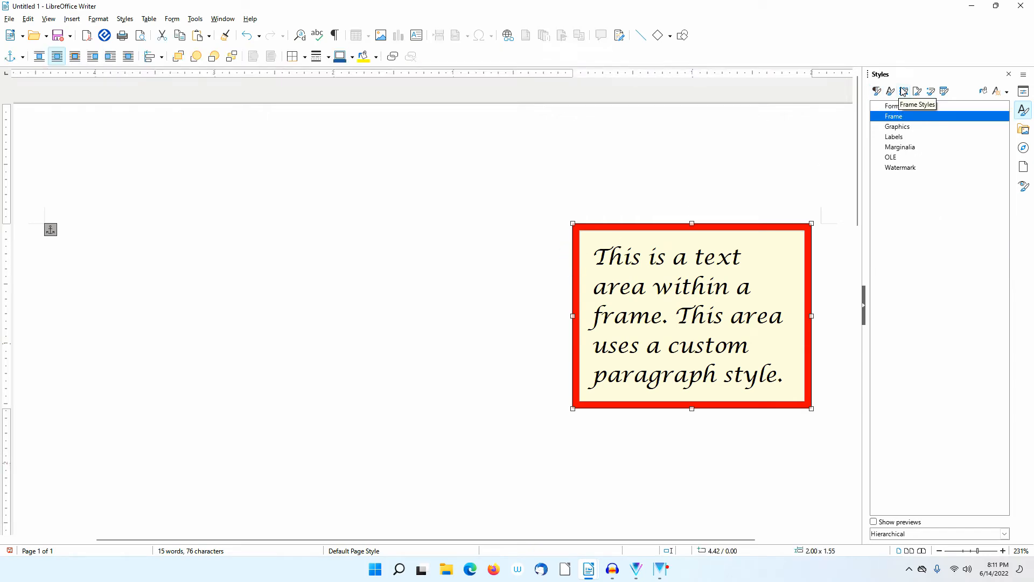
right_click(915, 119)
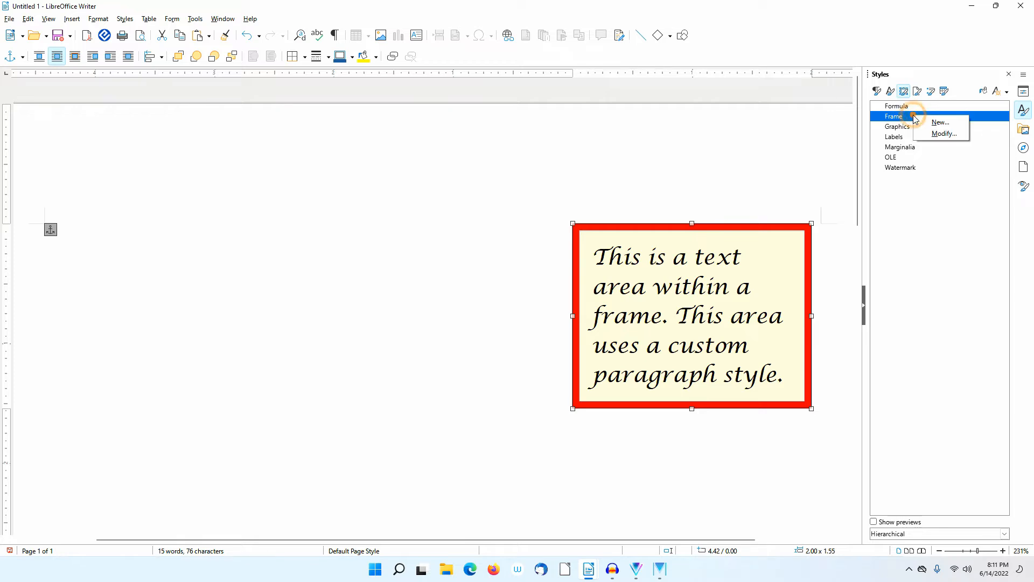
click(948, 135)
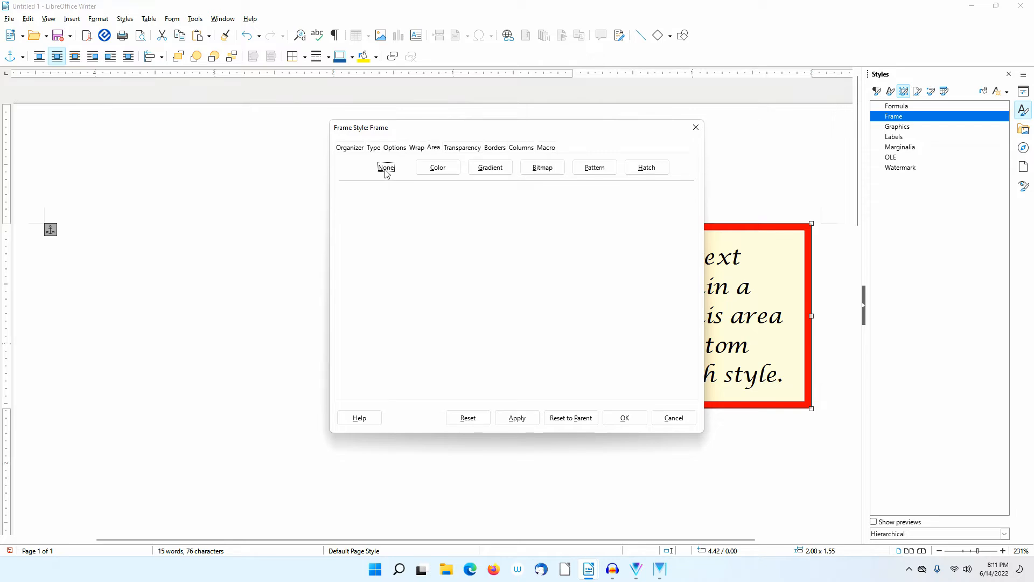
click(673, 419)
- Draw a second frame interactively, about 1.70 by 1.25 inches, in the empty area beside the red-bordered frame
click(93, 246)
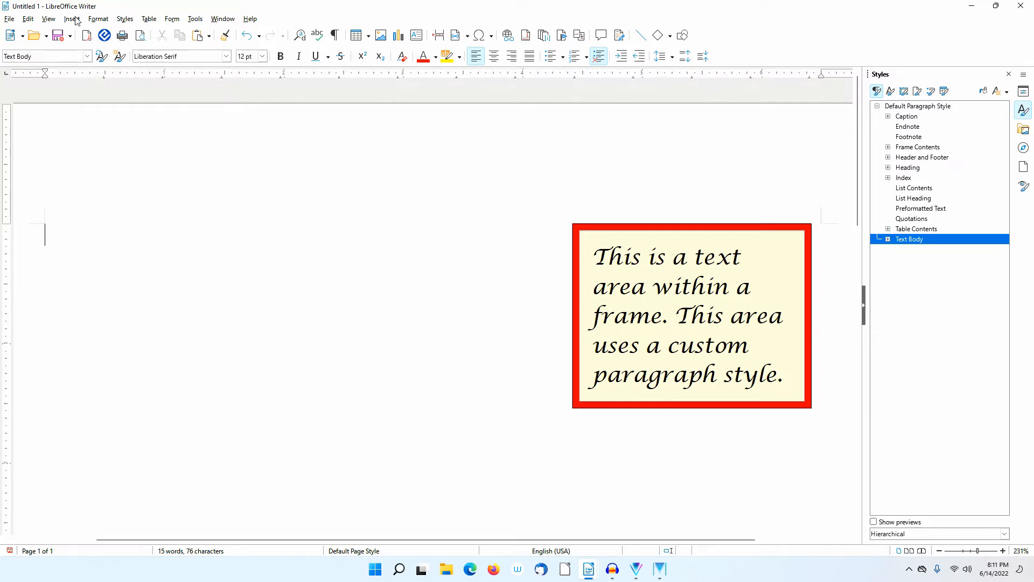
click(76, 20)
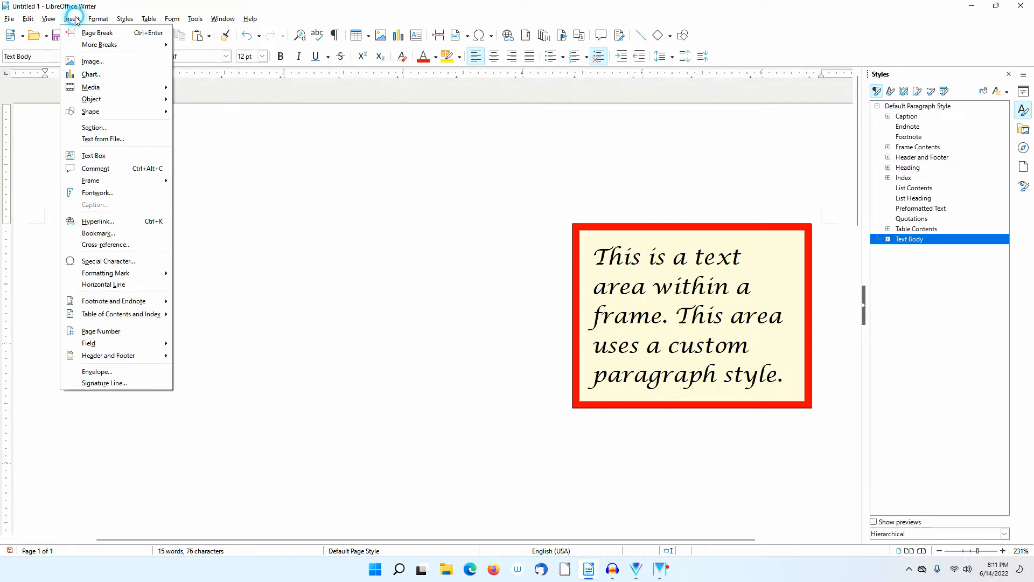
mouse_move(92, 180)
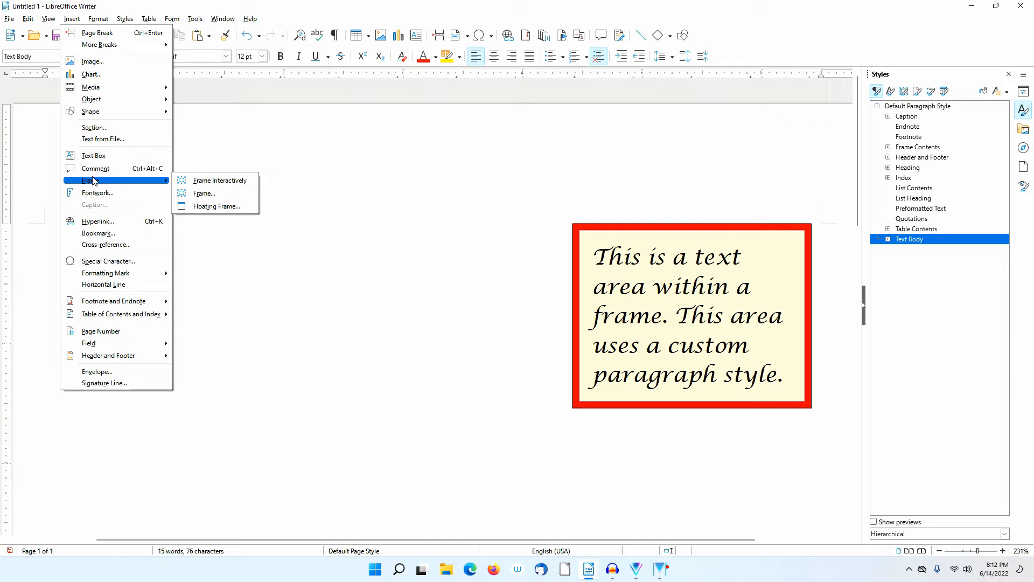
click(216, 180)
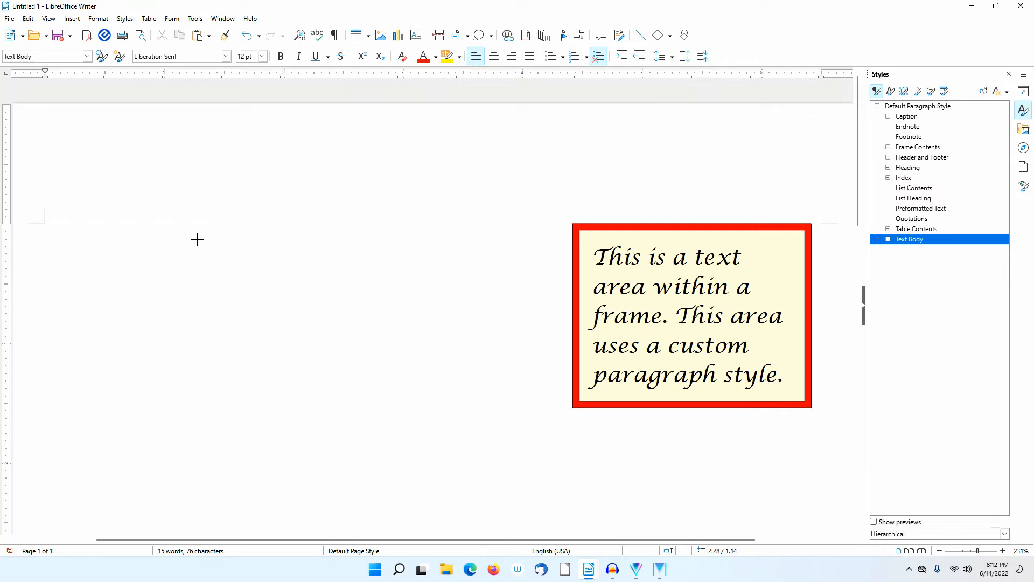
drag(197, 239, 400, 390)
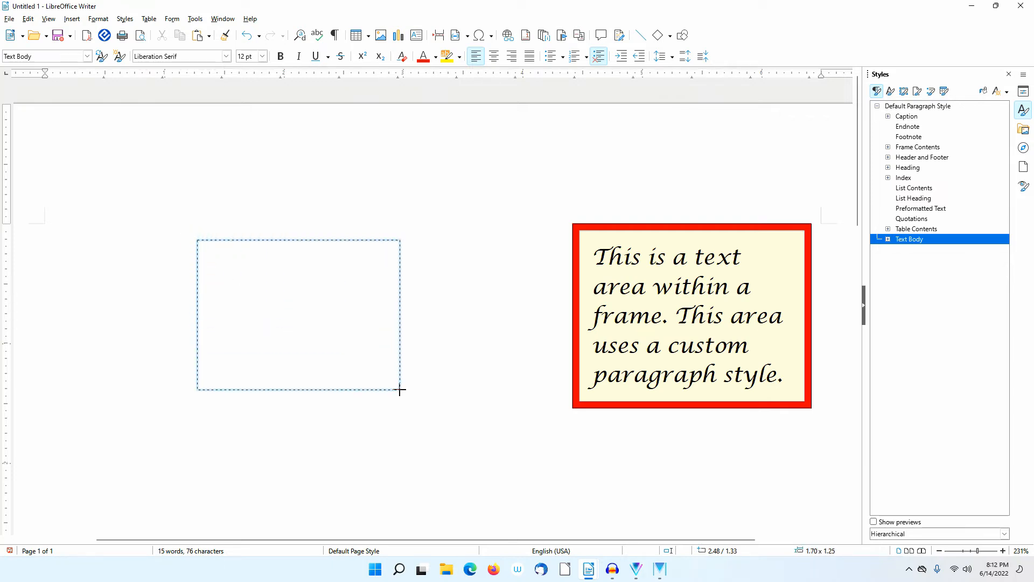
drag(399, 390, 400, 389)
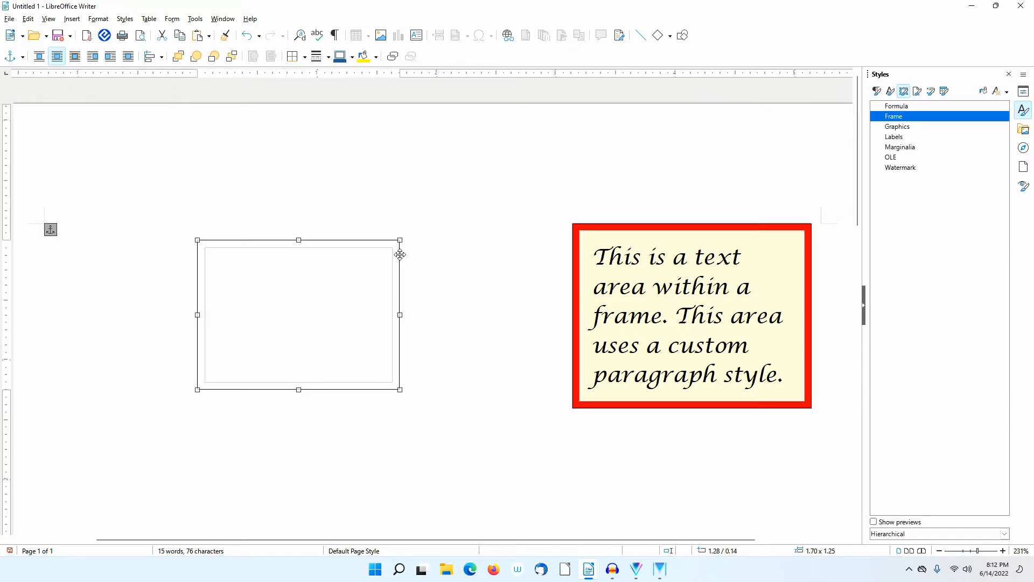
- In the new frame's properties, set the width to 2 inches and the minimum height to 0.25 inches
right_click(400, 254)
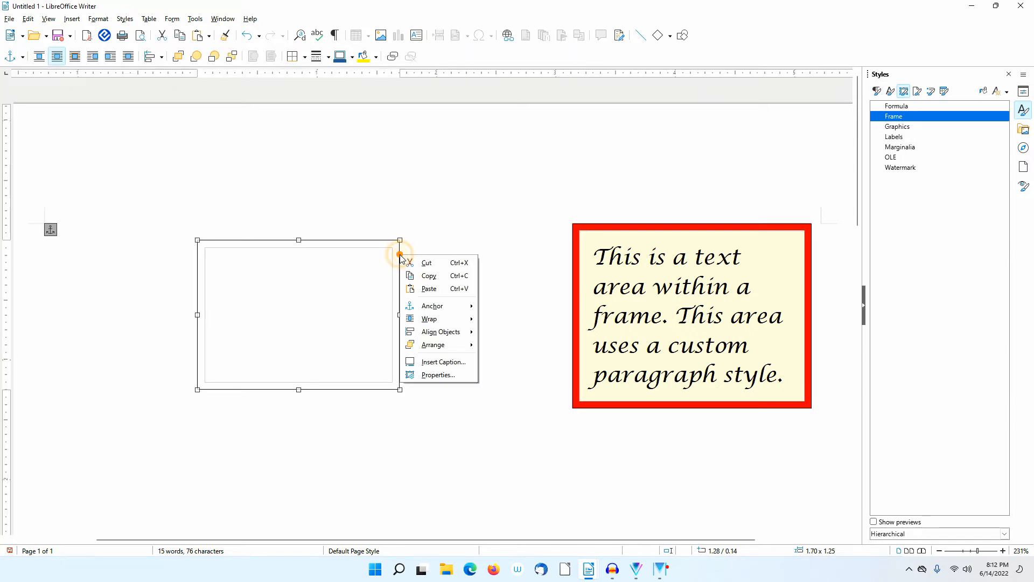
click(452, 377)
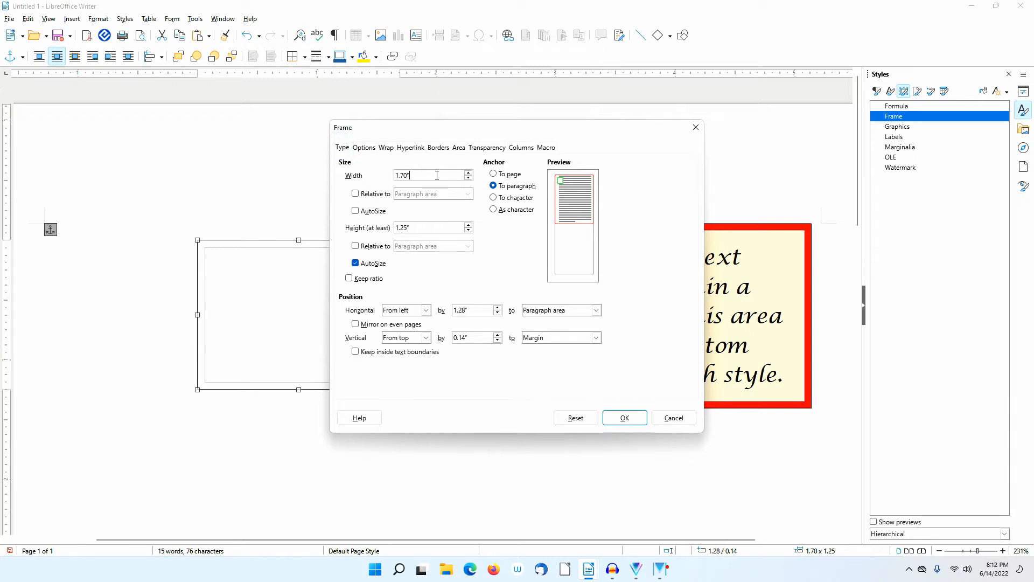
drag(440, 177, 392, 172)
text(2)
key(Tab)
key(Tab)
key(Tab)
text(0.25)
key(Tab)
click(356, 264)
click(357, 264)
- Position the frame horizontally at Left and vertically 0.00 inches from the top of the margin
click(427, 311)
click(413, 321)
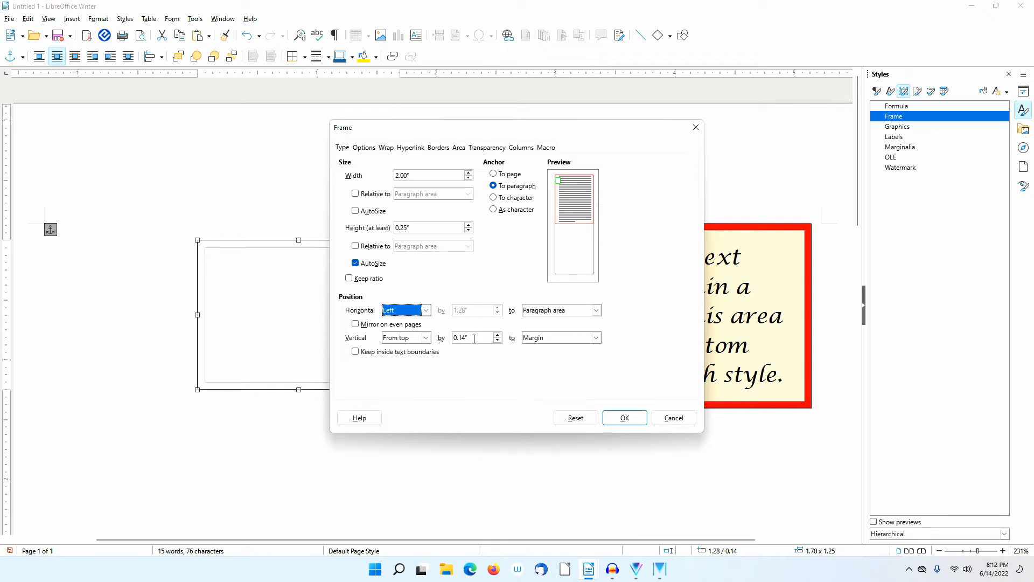
drag(474, 338, 449, 339)
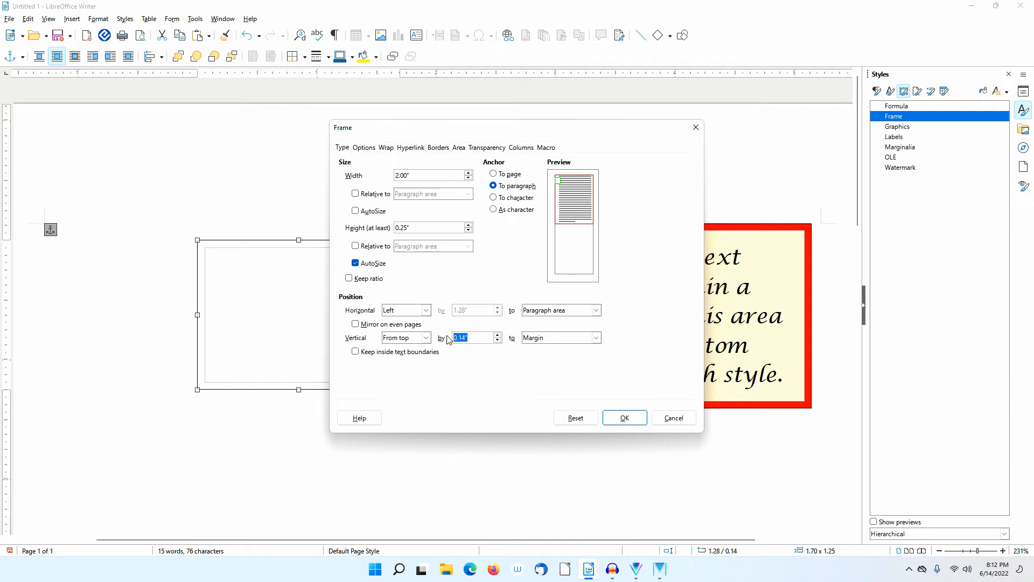
text(0.00)
key(Tab)
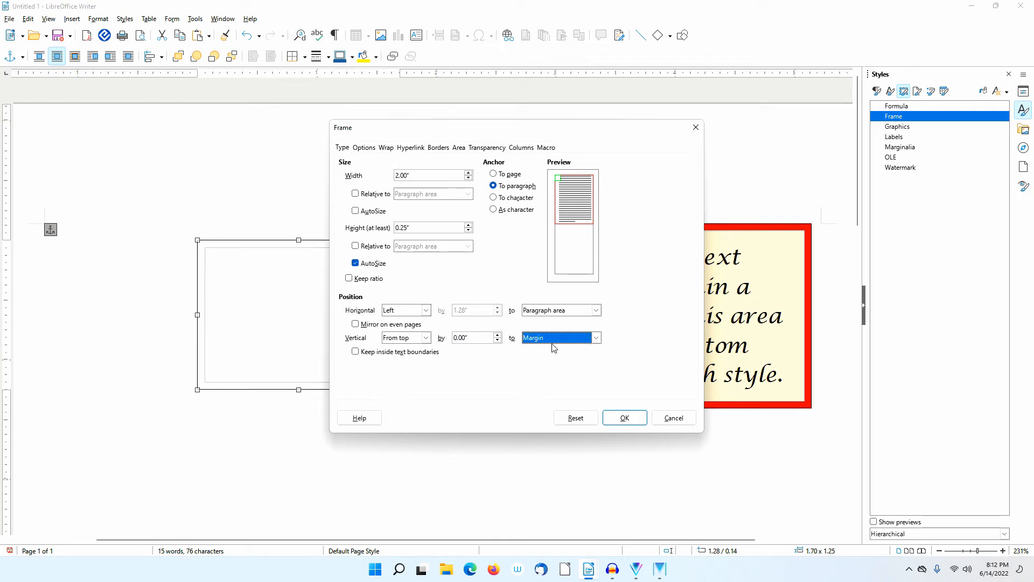
- Fill the frame's area with the standard palette's lime green (hex 81d41a) and apply the frame properties
click(459, 147)
click(438, 168)
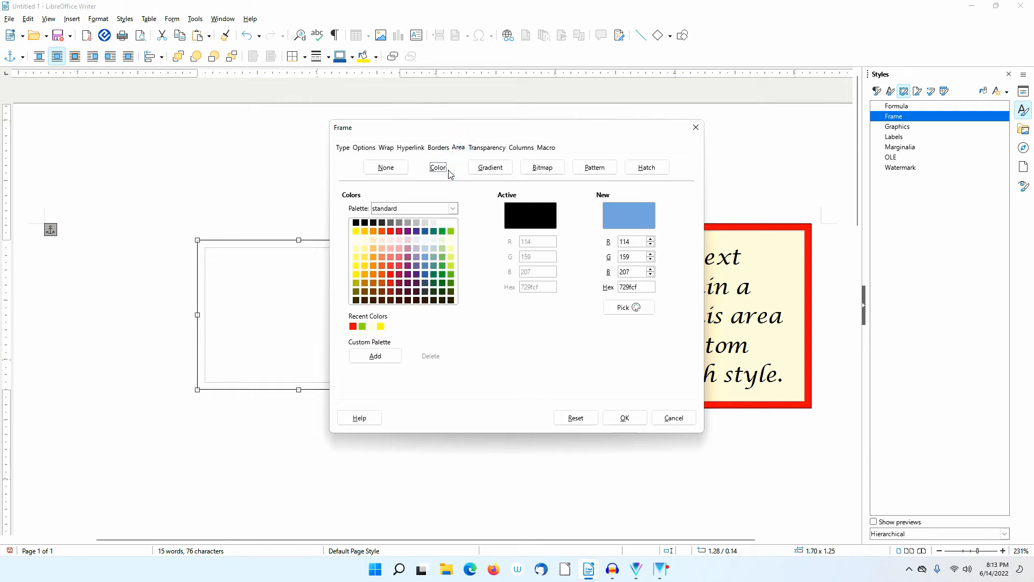
click(452, 231)
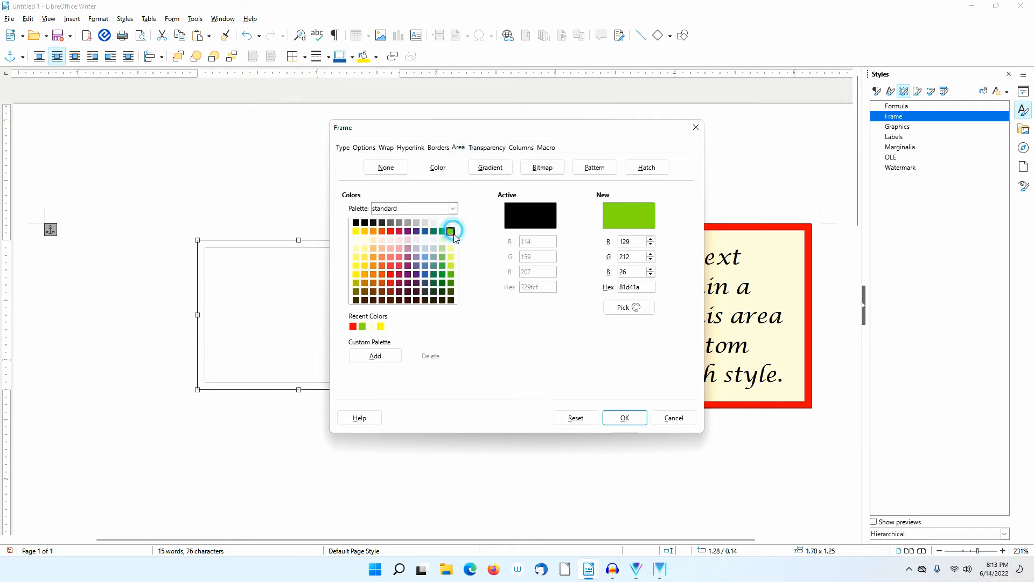
click(625, 419)
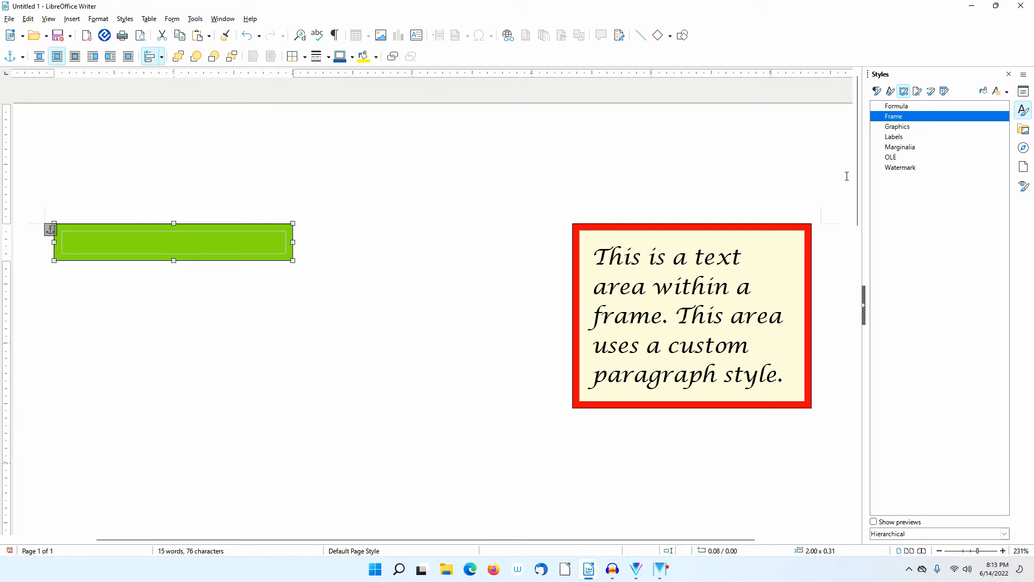
- Review the Frame style's size, anchor and position settings and close them without changes
click(905, 92)
right_click(918, 118)
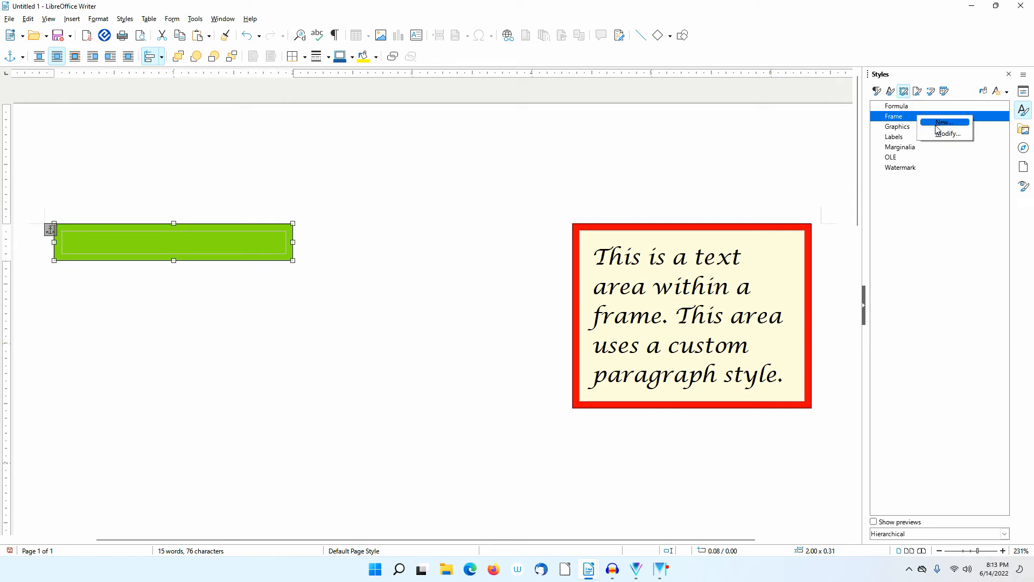
click(955, 133)
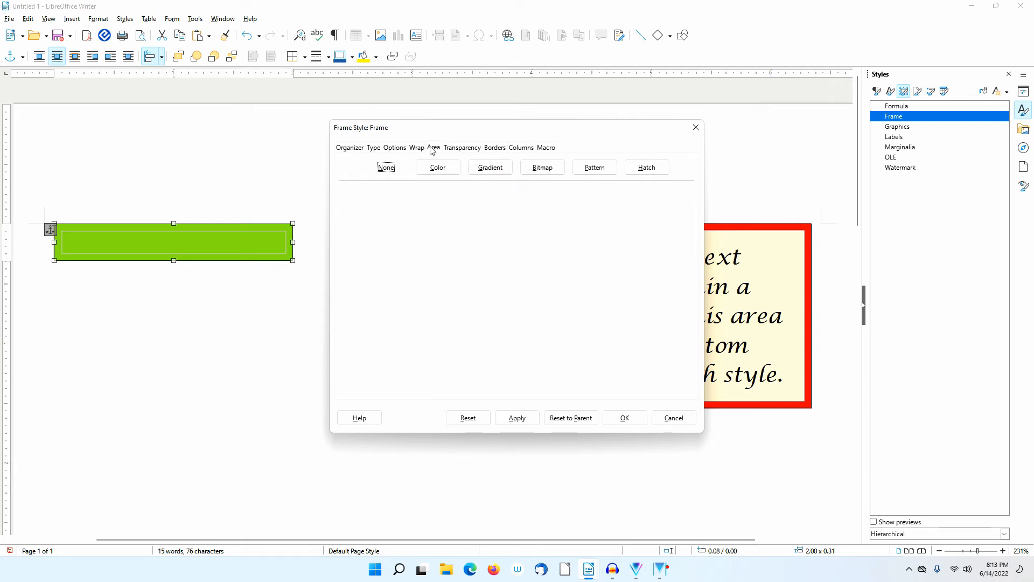
click(373, 148)
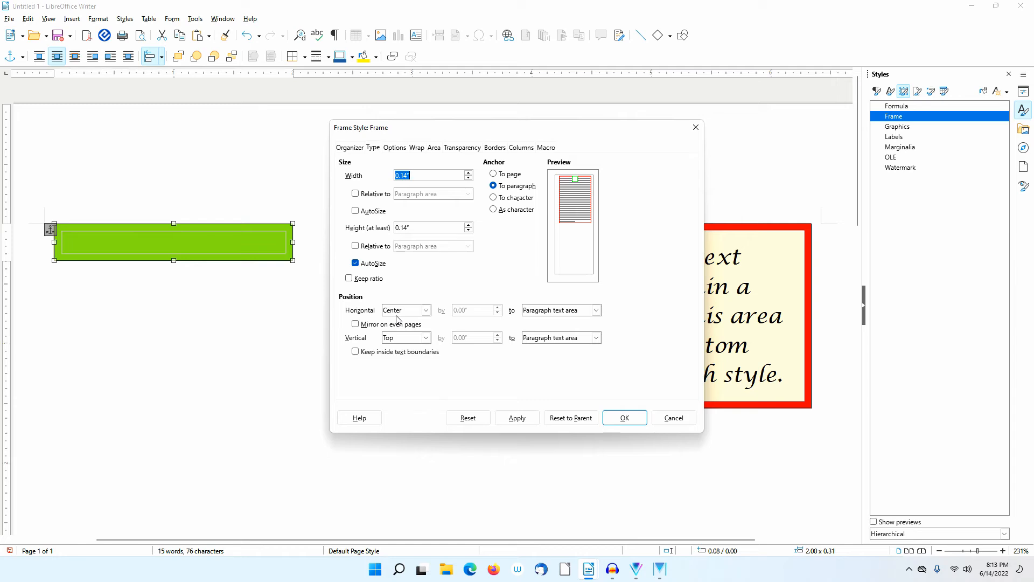
click(692, 418)
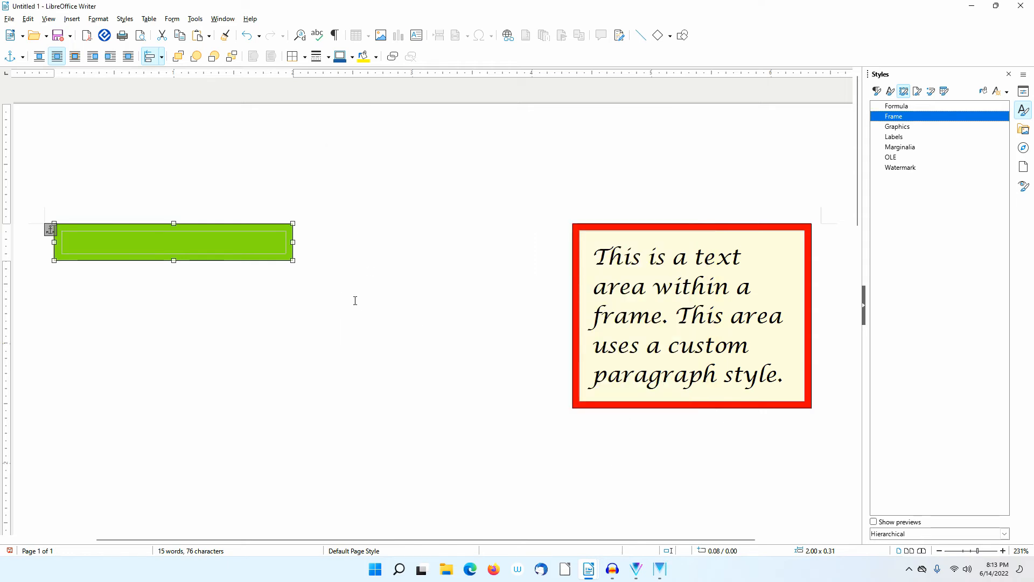
- Enter the text "Test text in area" inside the green frame
click(355, 300)
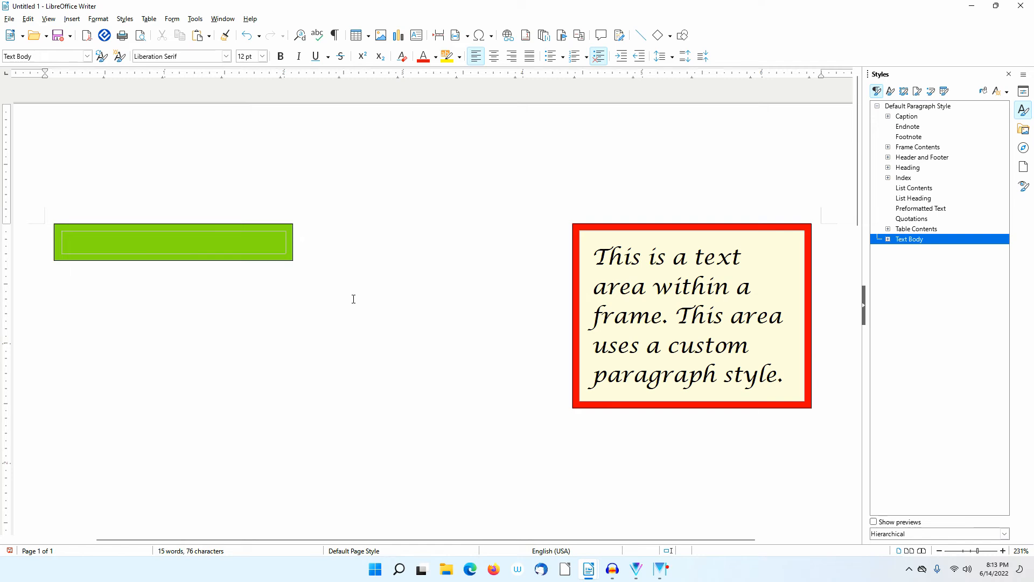
click(97, 243)
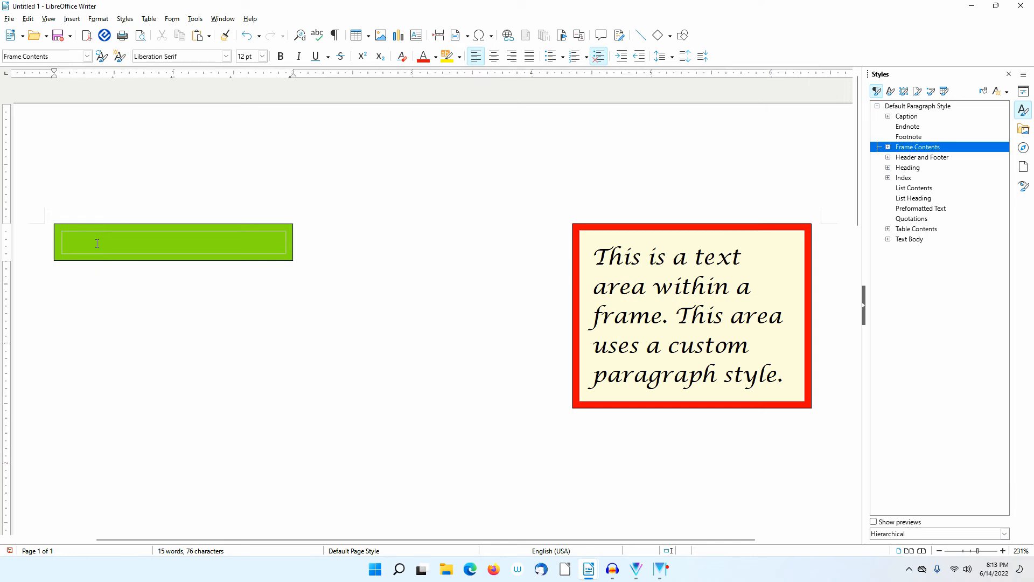
text(Test text in area)
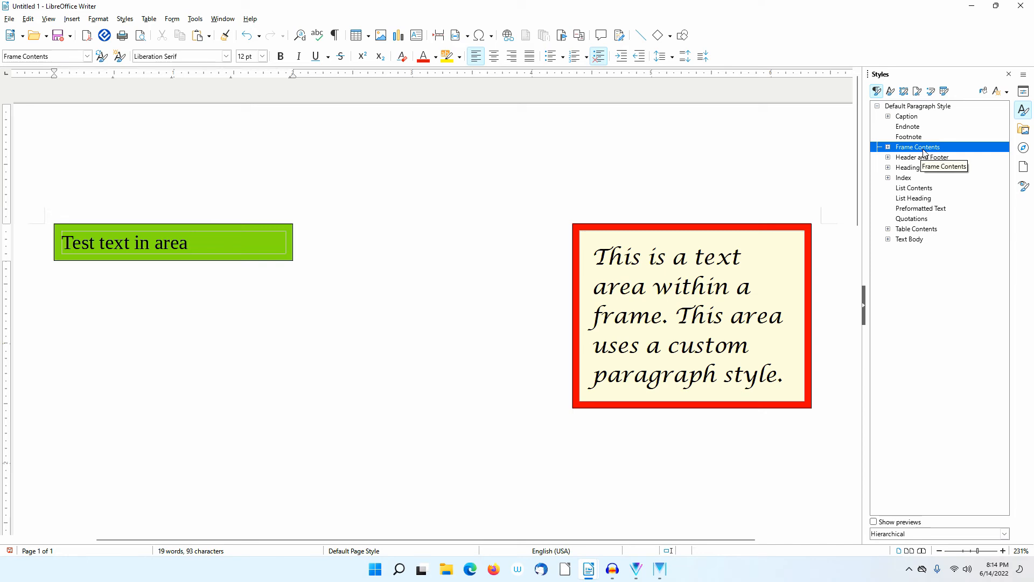
- Apply the Frame Contents Calligraphy paragraph style to the text inside the green frame
click(889, 148)
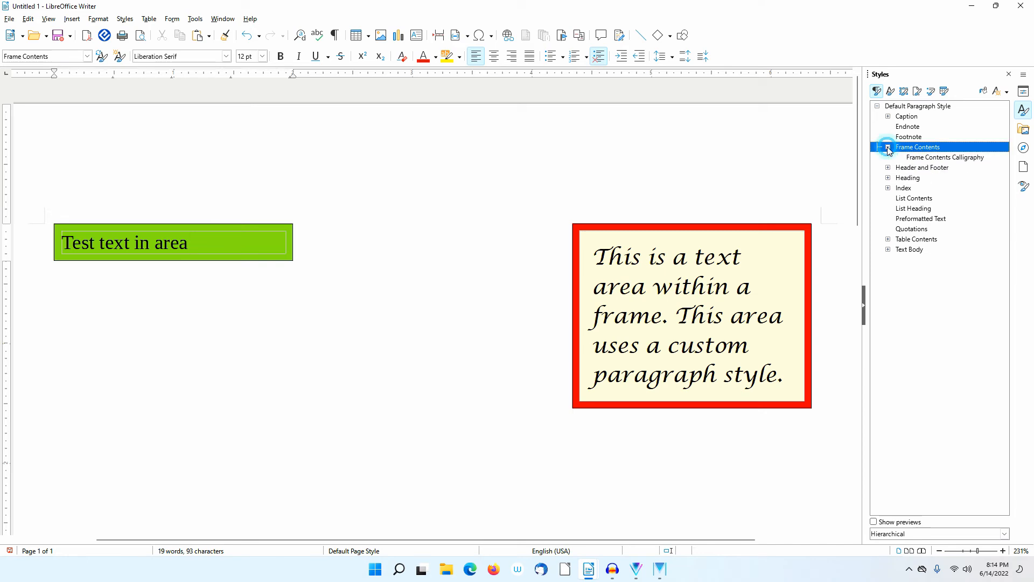
double_click(948, 157)
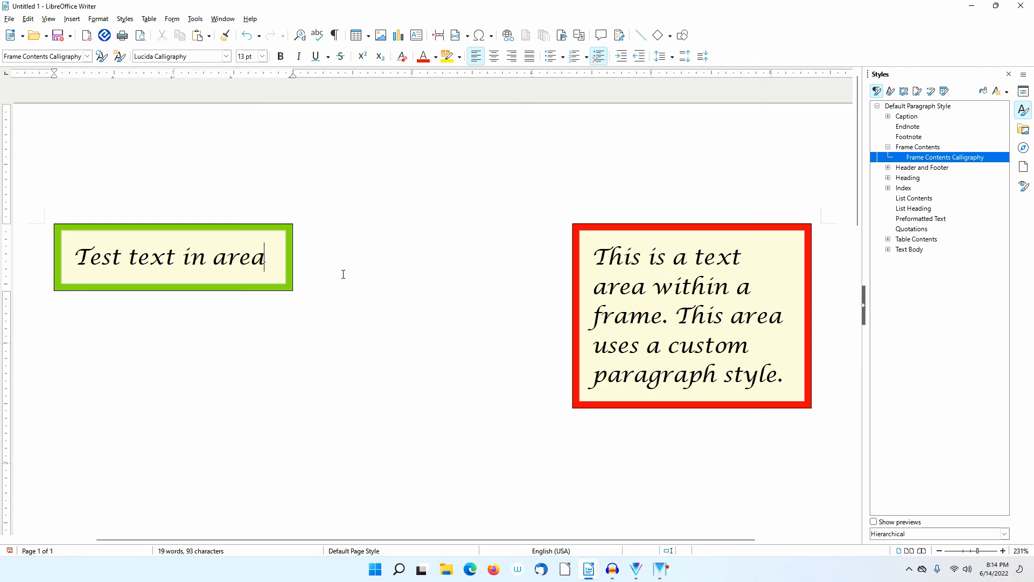
click(297, 247)
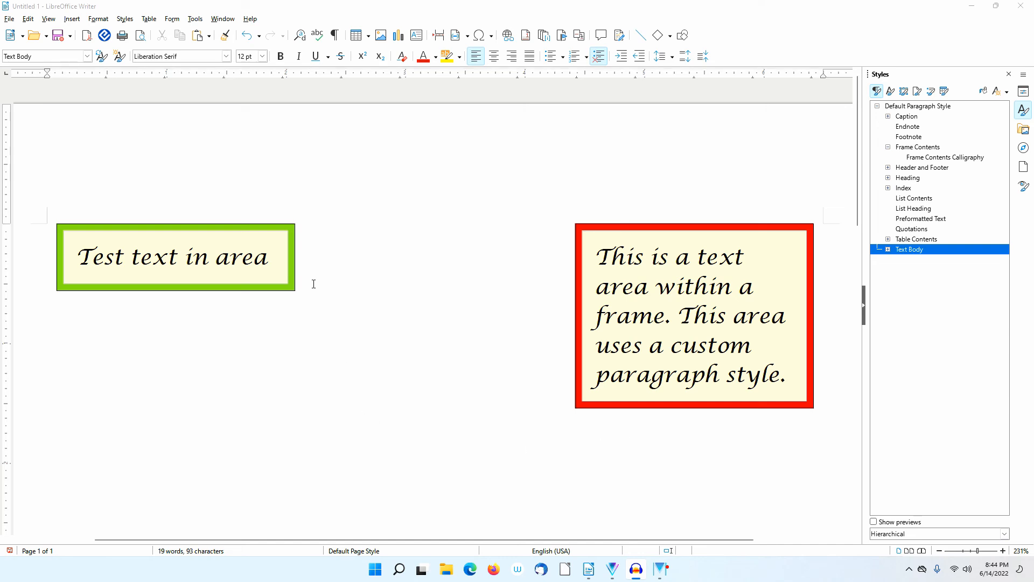
- Rename the green frame as "Test Text" in its frame properties and apply the change
right_click(295, 257)
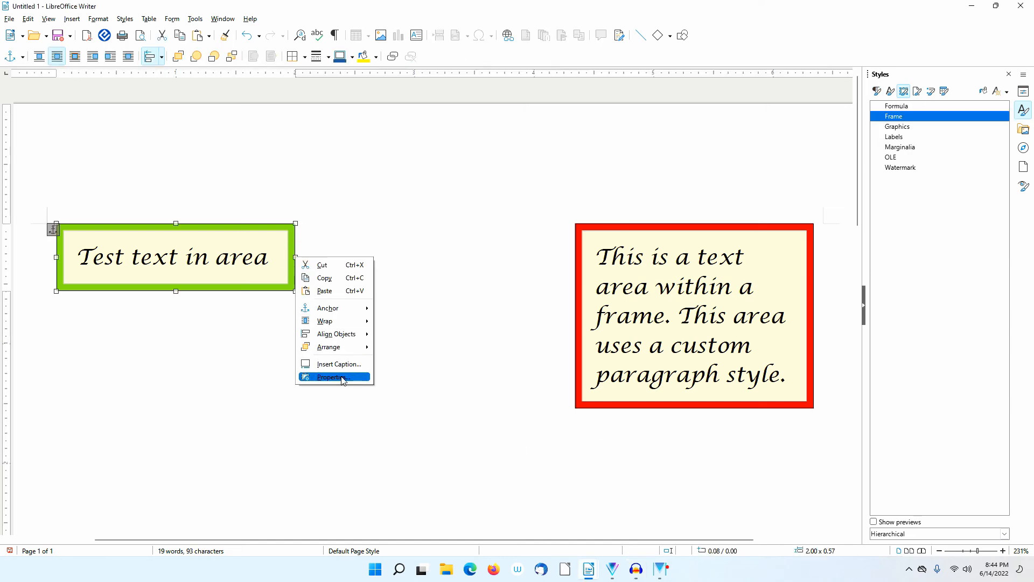
click(340, 379)
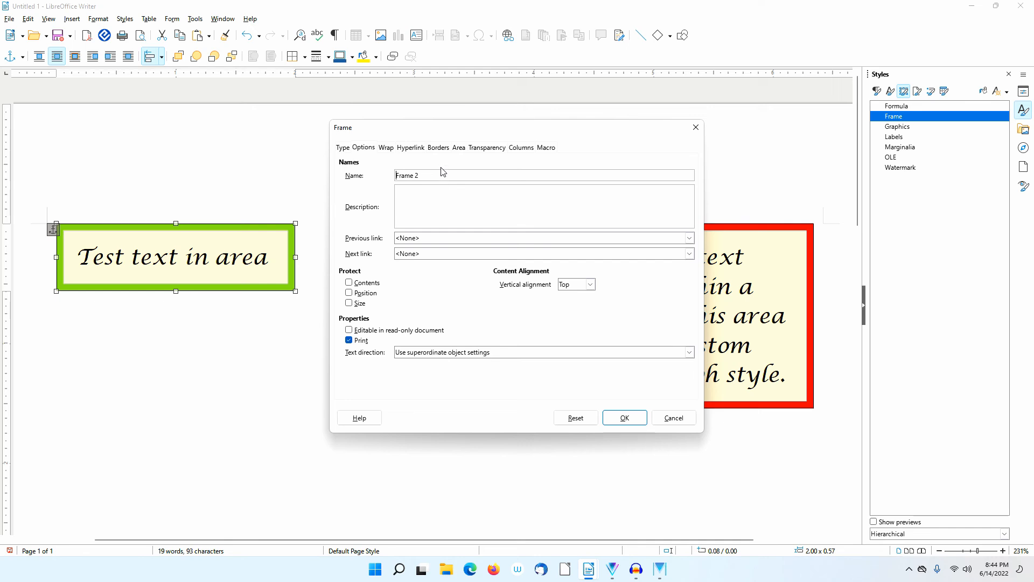
click(365, 147)
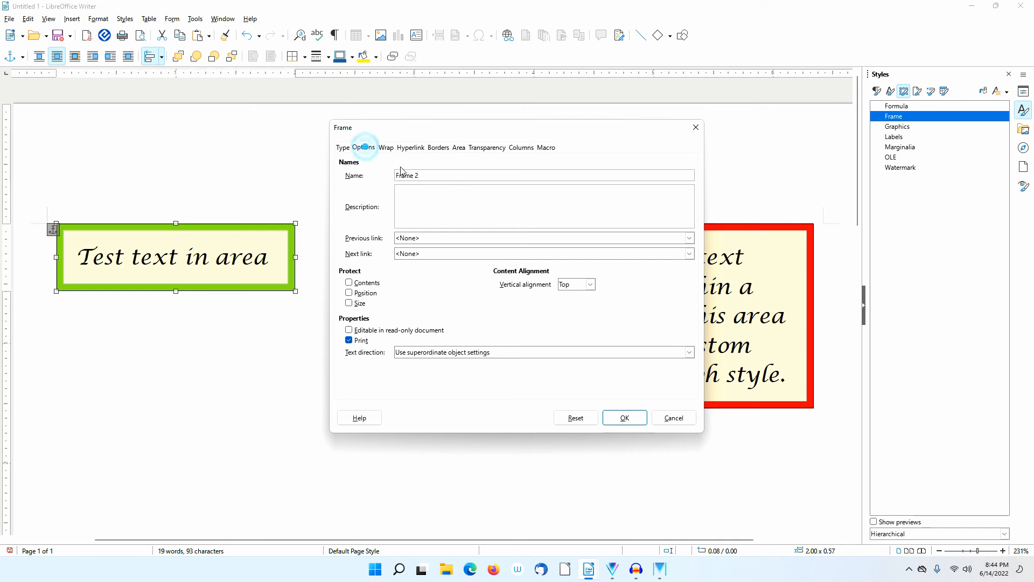
triple_click(434, 175)
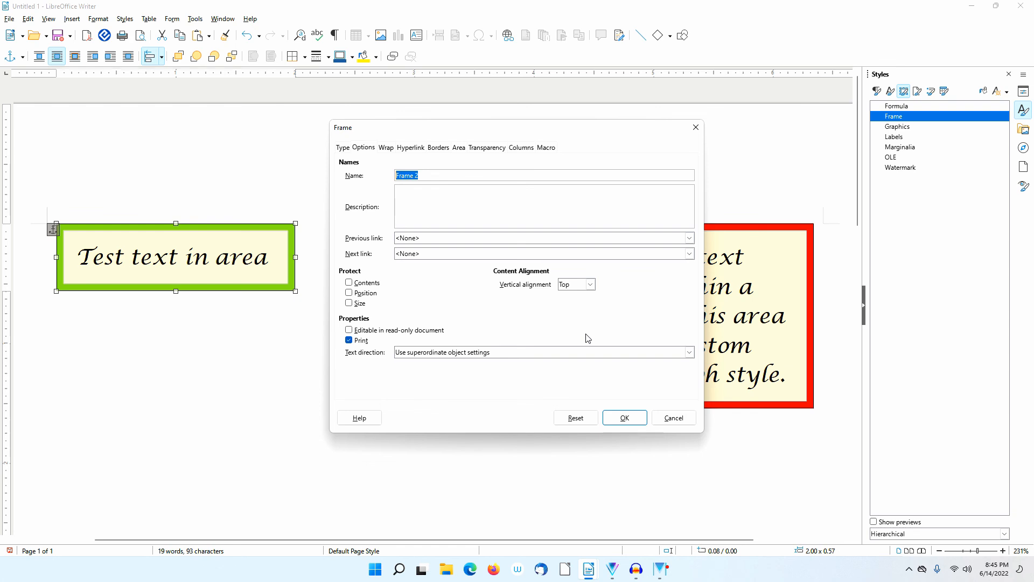
text(Test Text)
click(624, 417)
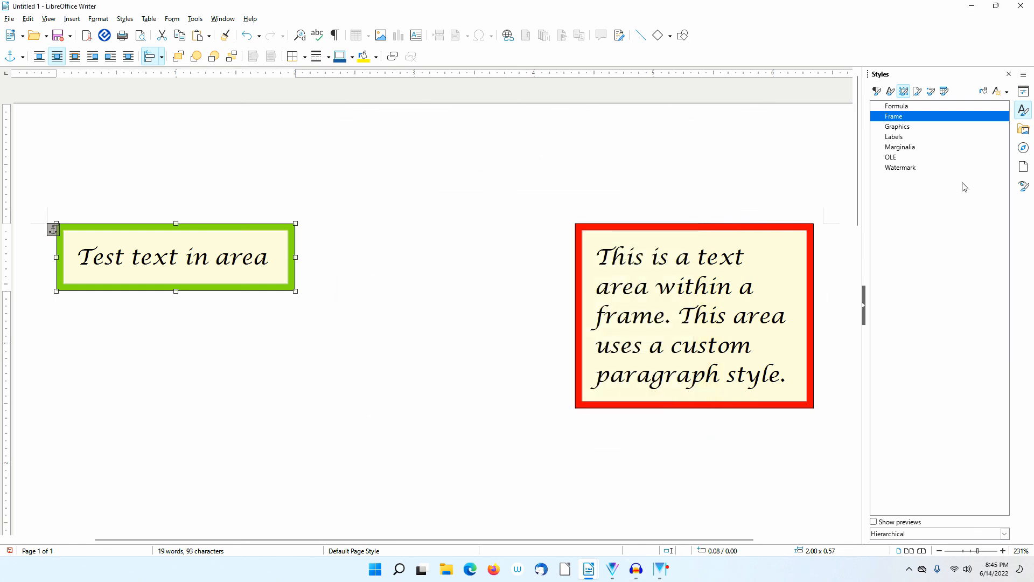
- Examine the frame names listed in the Navigator, highlight Frame1, and deselect the green frame
click(1024, 152)
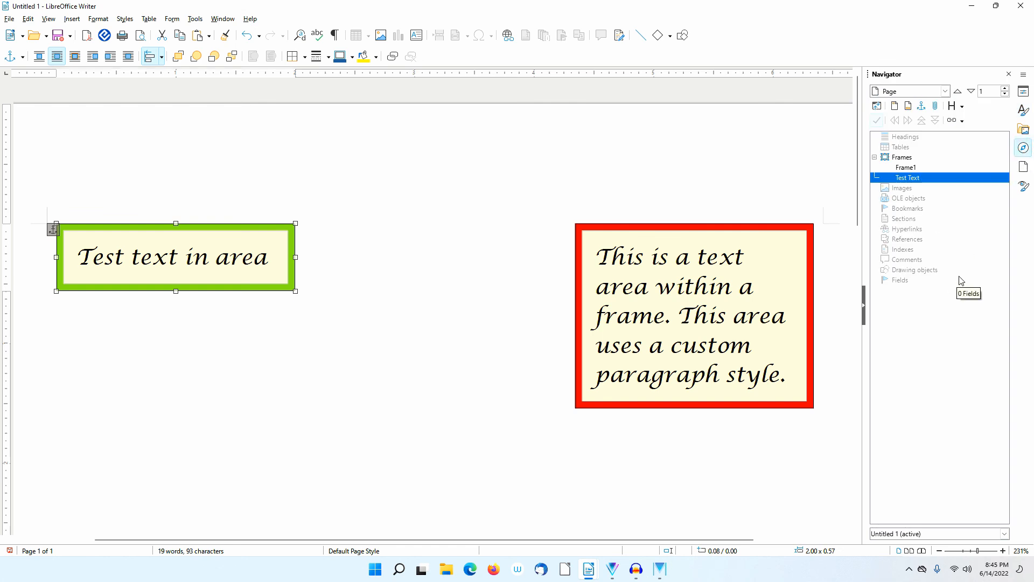
click(912, 170)
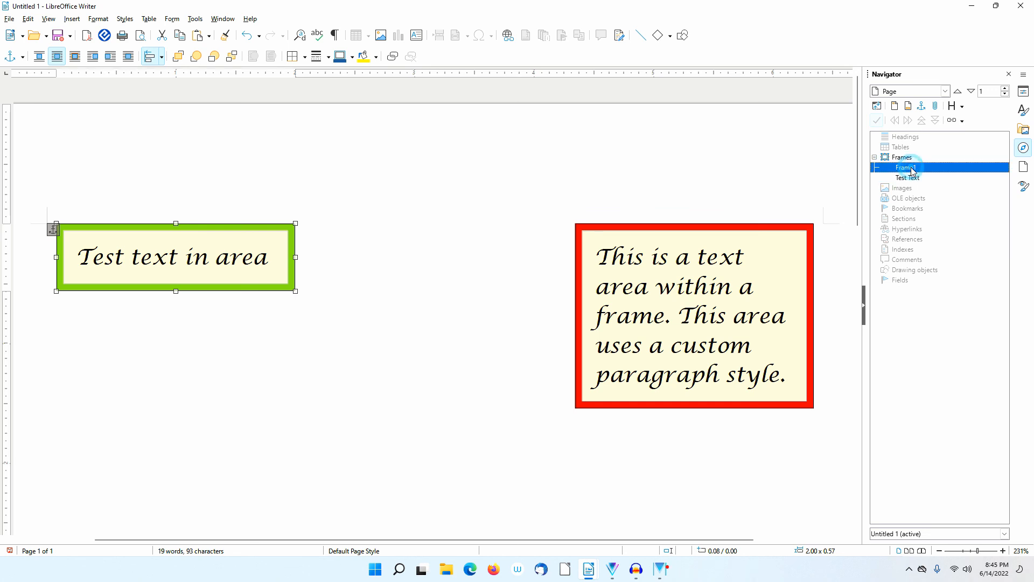
click(325, 322)
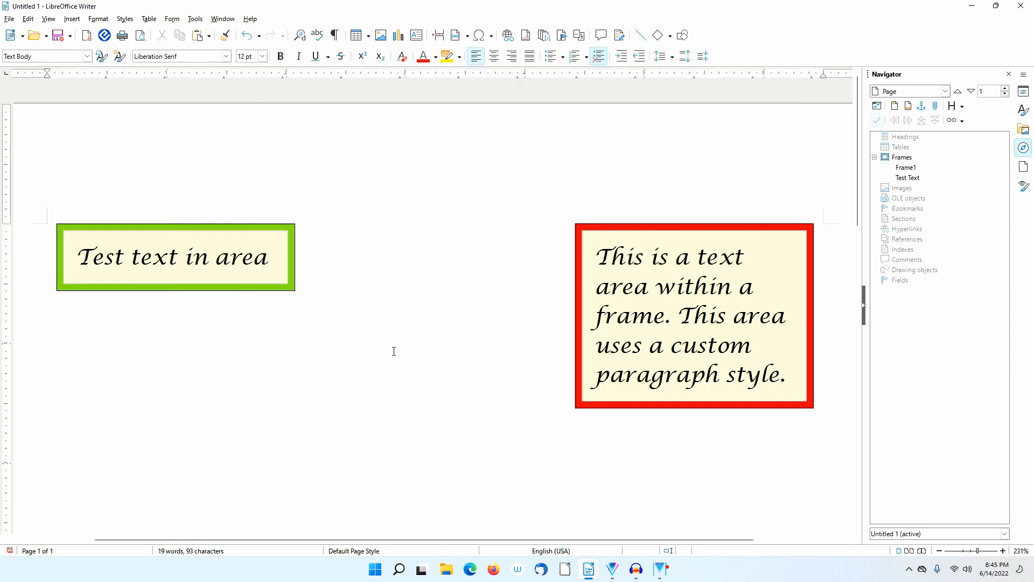